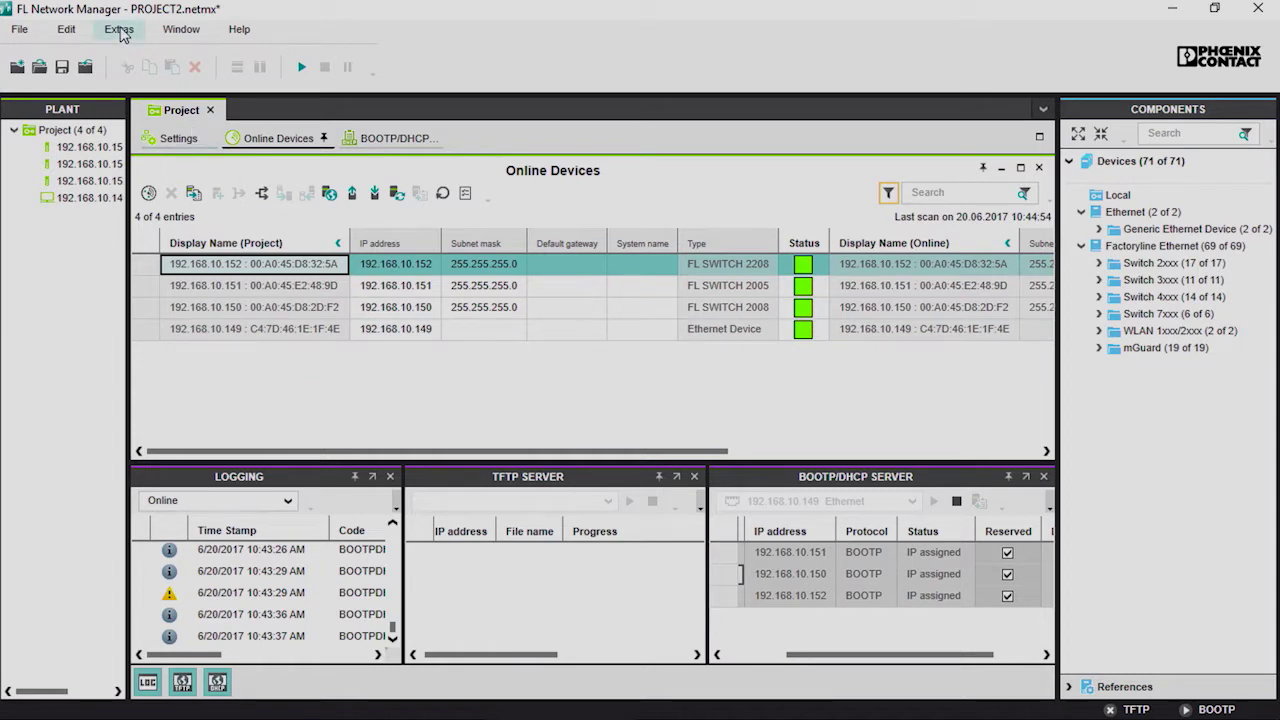
Step: In Extras > Options, enable the TFTP server on adapter 192.168.10.149 Ethernet and confirm
left_click(119, 29)
left_click(119, 47)
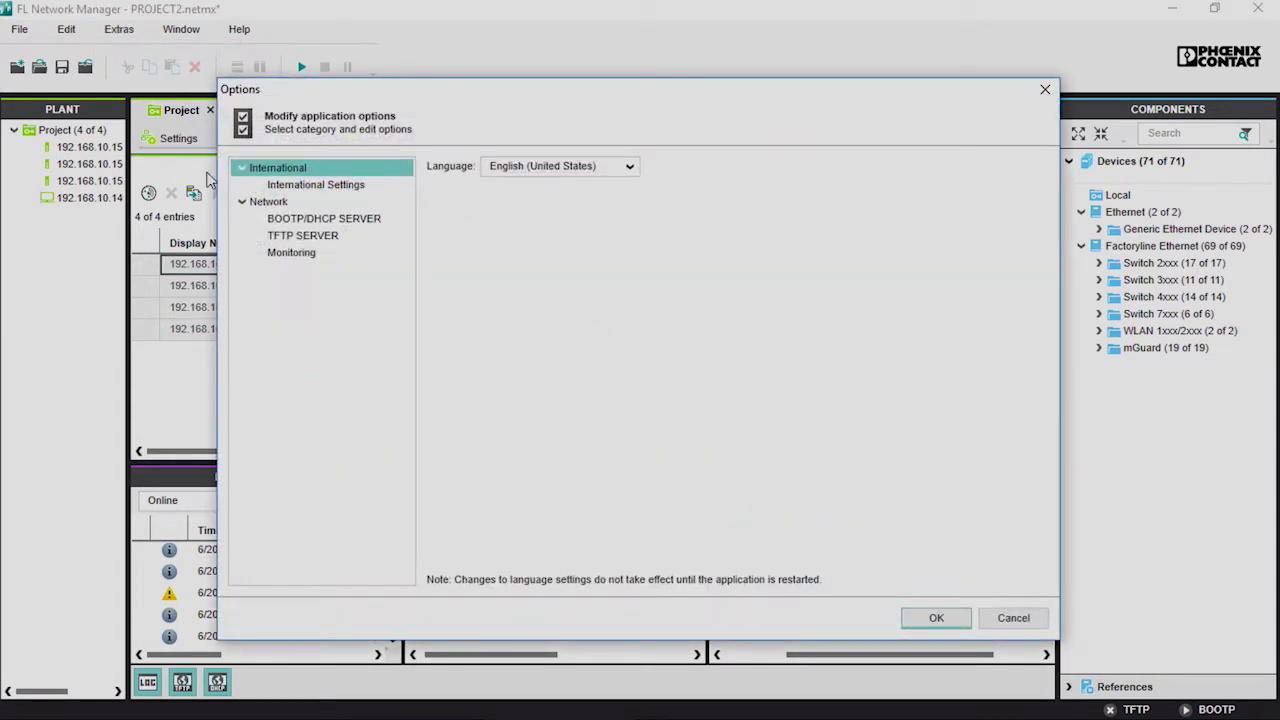
left_click(268, 238)
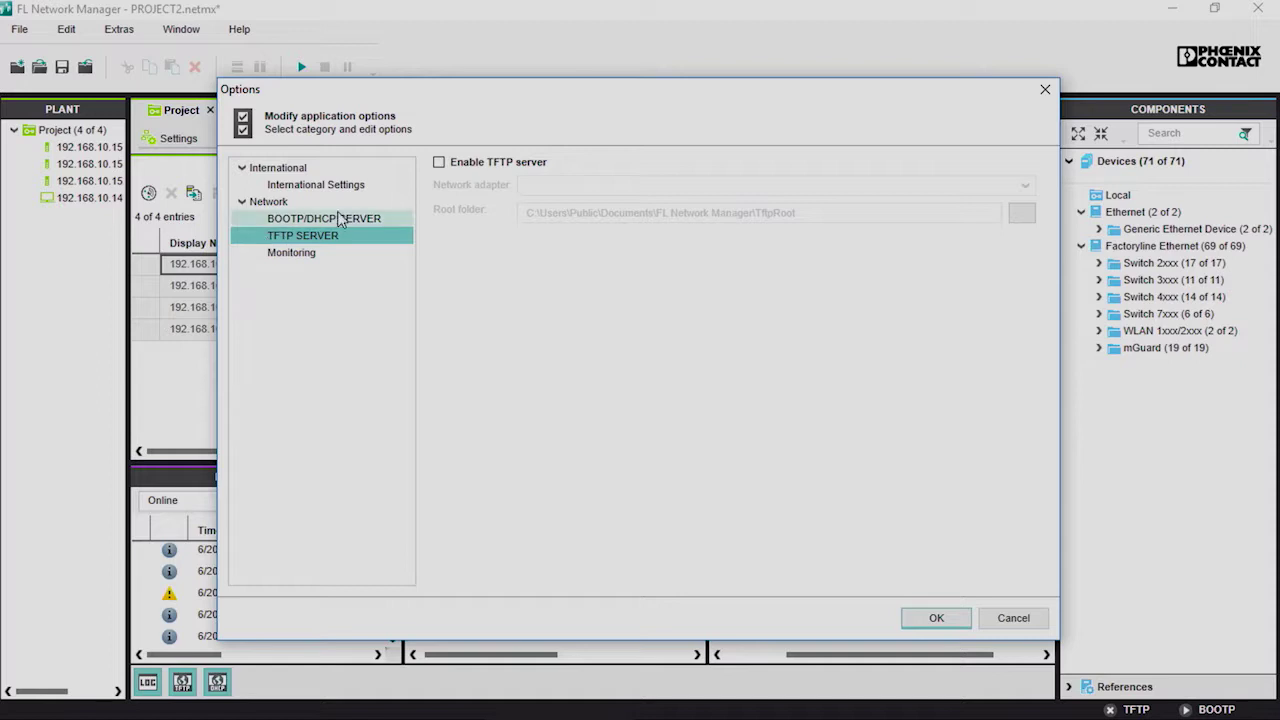
left_click(439, 163)
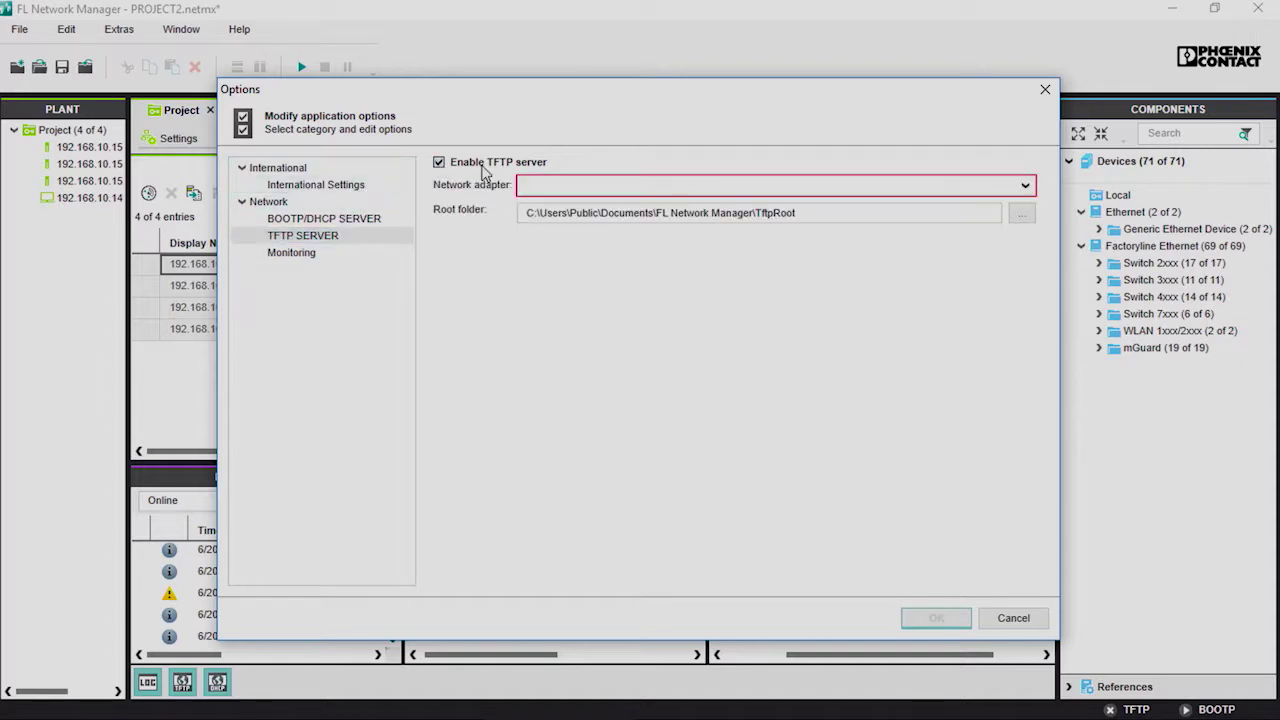
left_click(541, 186)
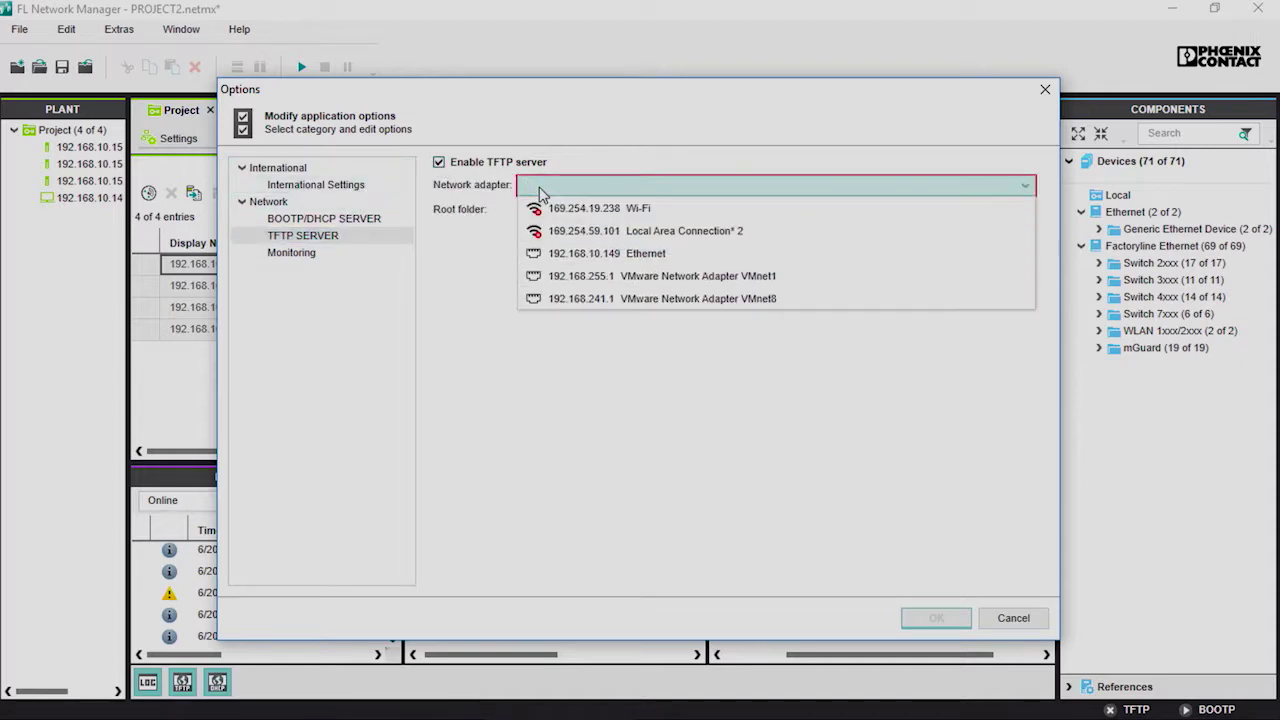
left_click(578, 253)
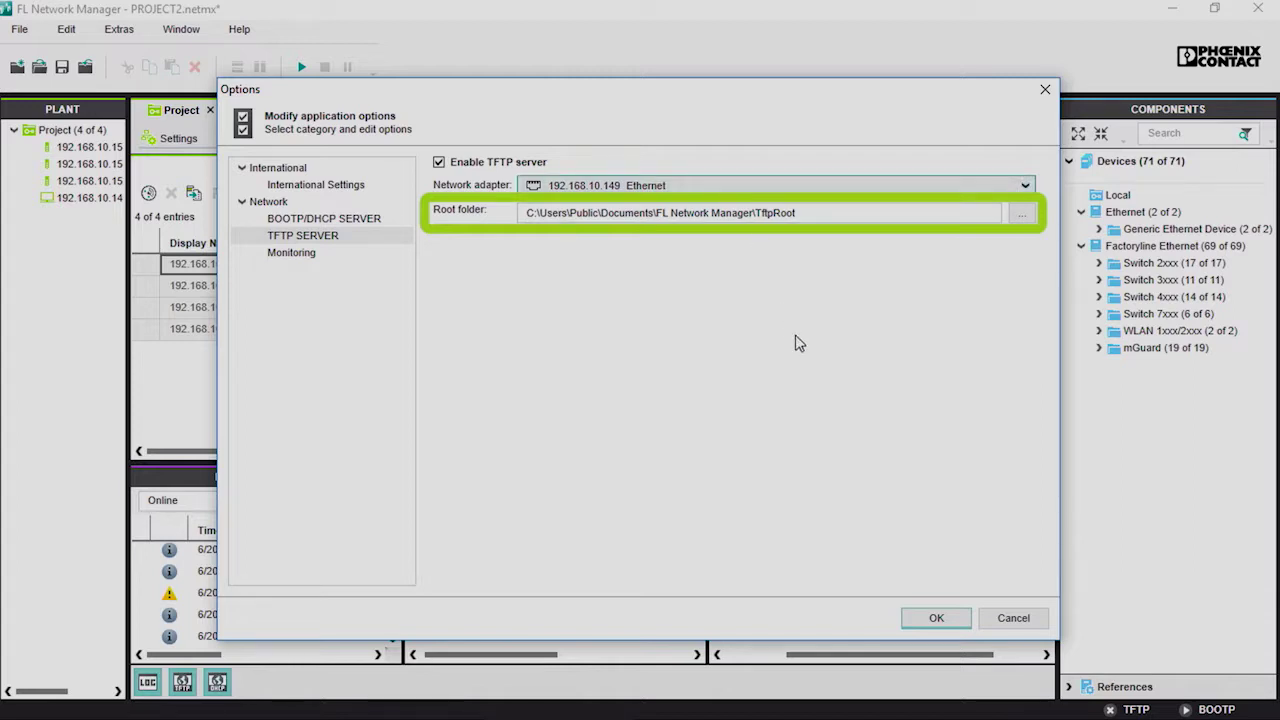
left_click(935, 617)
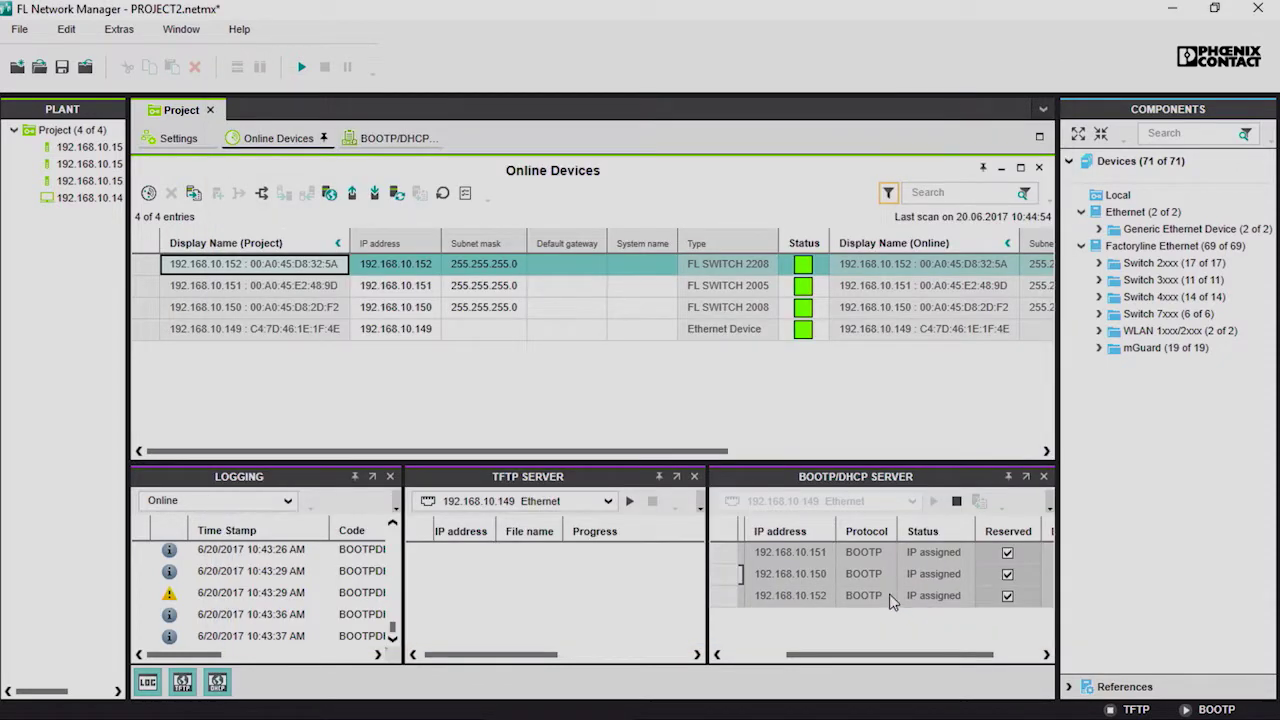
Step: Start the TFTP server, add switches .151 and .150 to the selection, and begin Read configuration
left_click(631, 503)
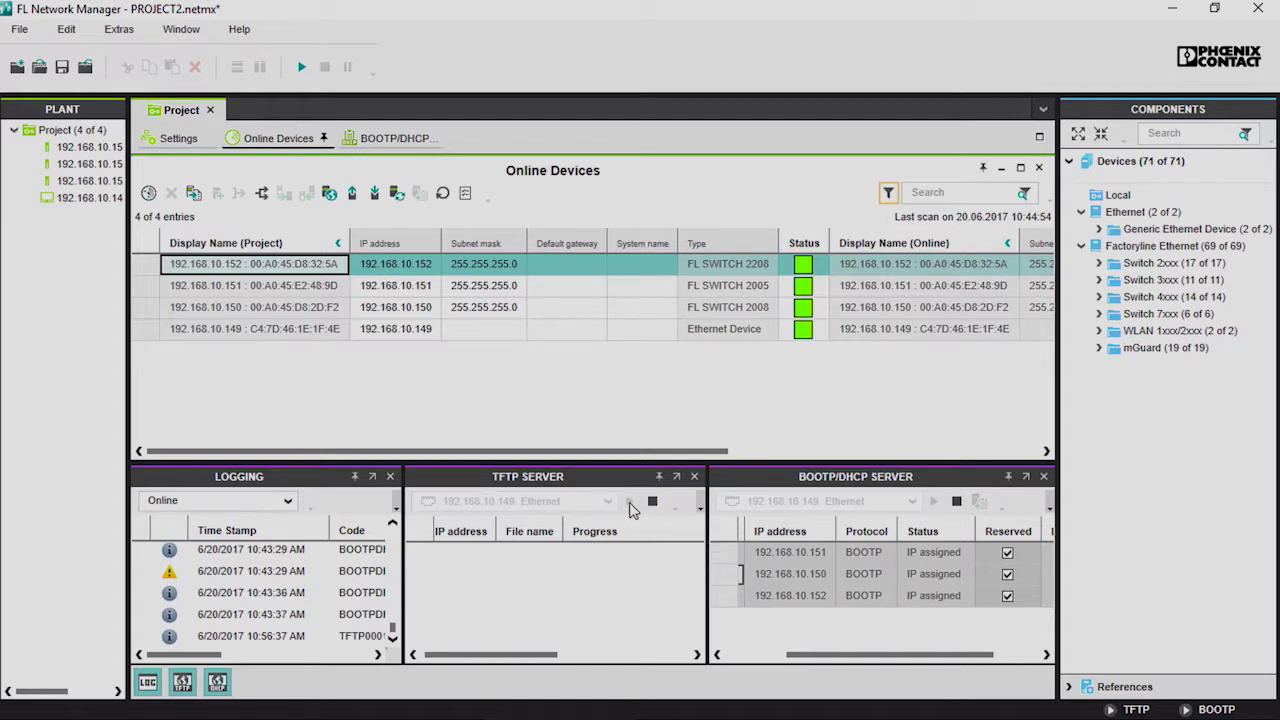
left_click(256, 291, "ctrl")
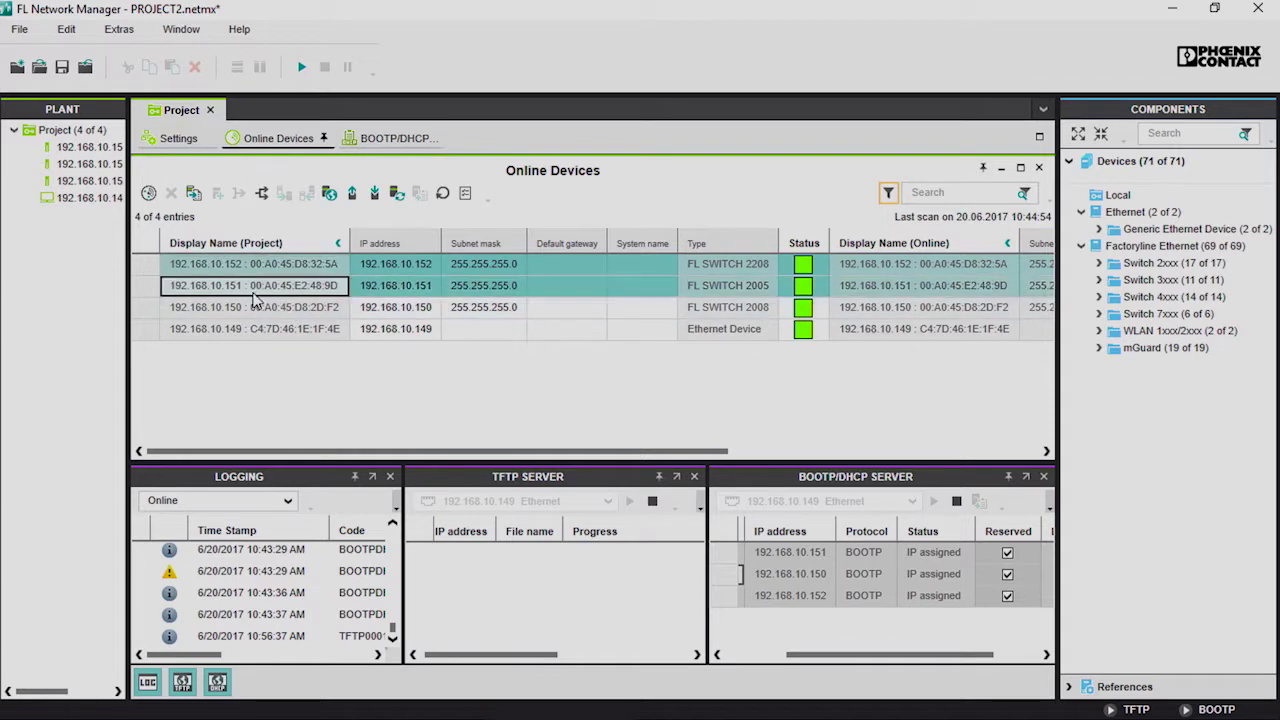
left_click(254, 313, "ctrl")
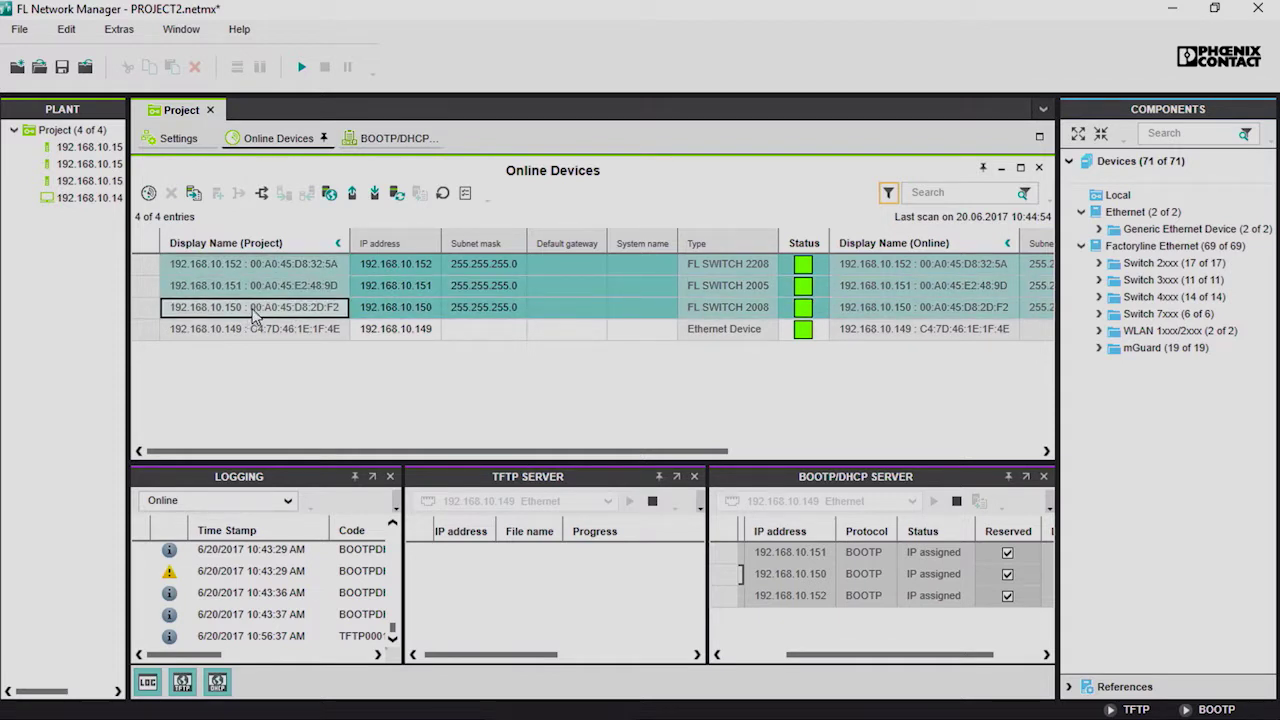
left_click(353, 194)
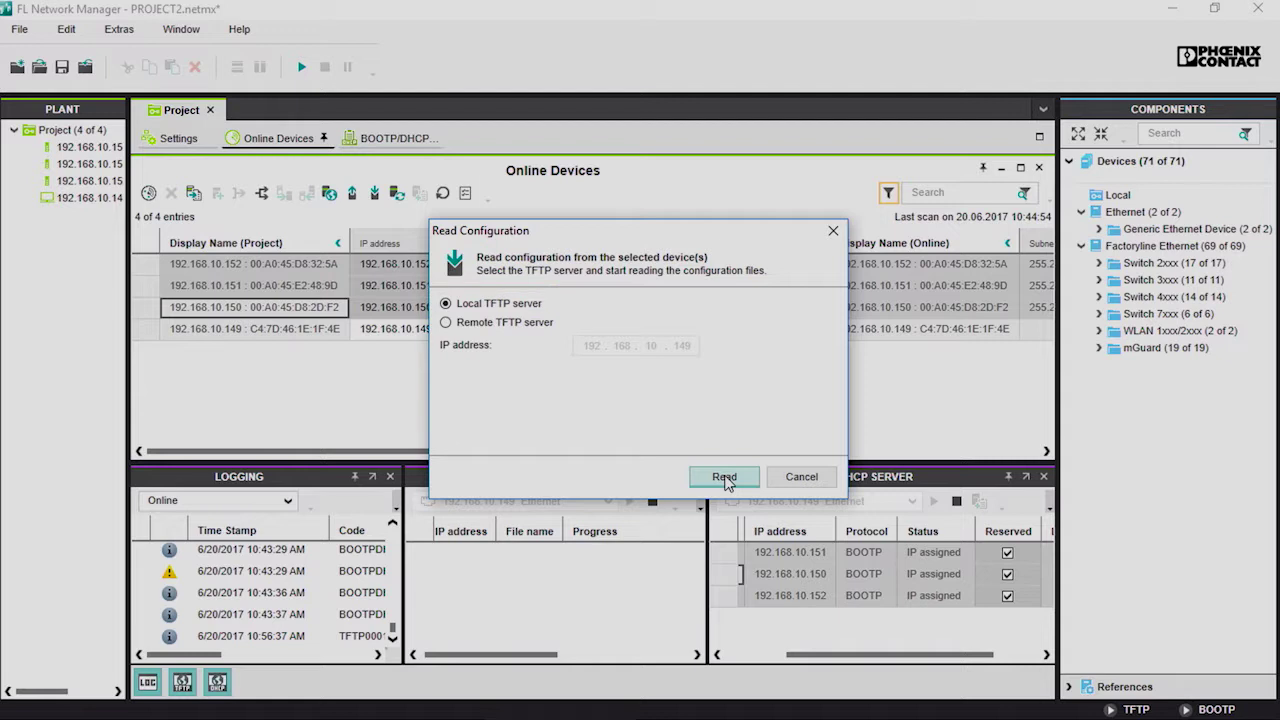
Step: Read the three switch configurations into .fcg files via the local TFTP server
left_click(725, 480)
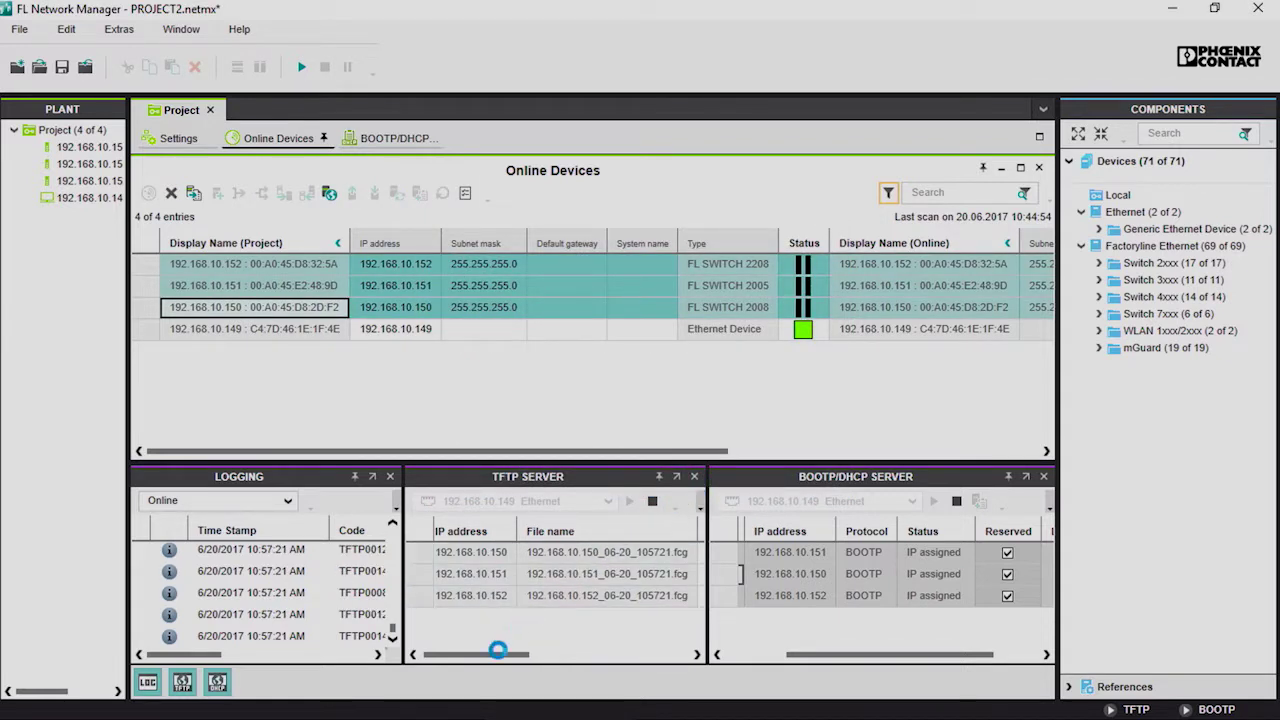
mouse_move(492, 655)
left_mouse_down()
mouse_move(550, 655)
mouse_move(577, 673)
left_mouse_up()
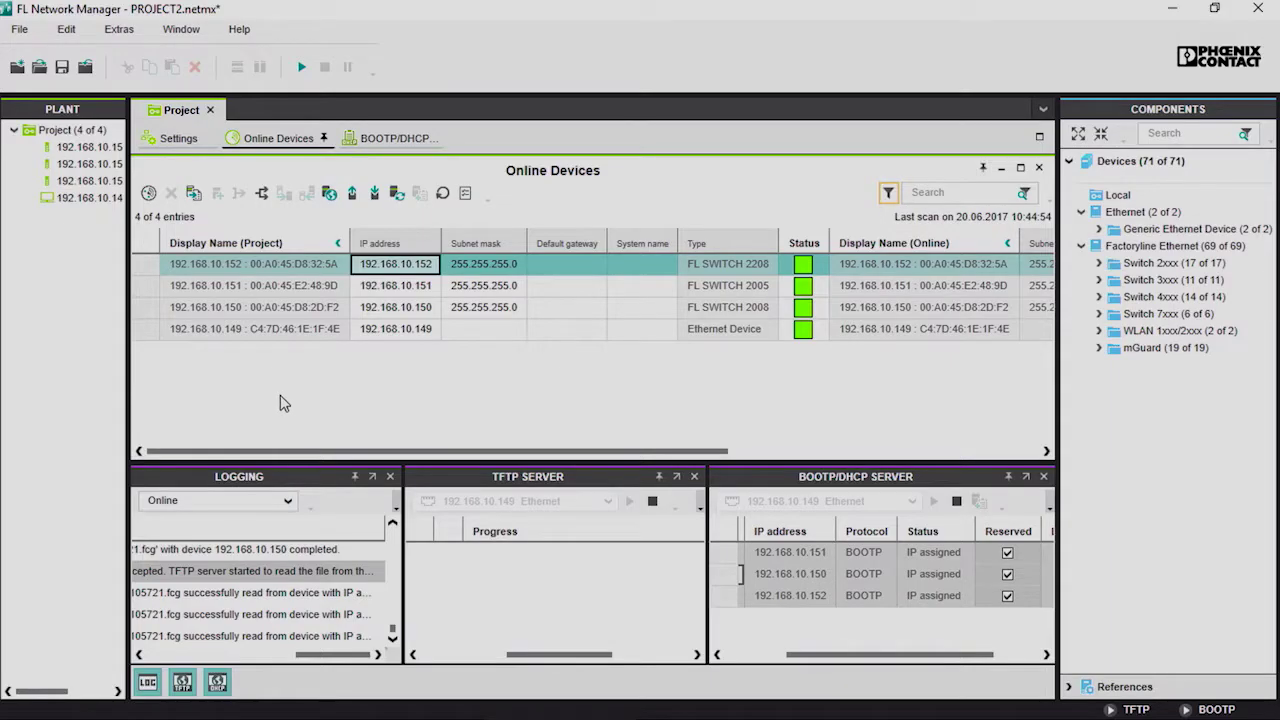
Step: Write each switch's own .fcg file back to switches .152, .151 and .150
left_click(222, 288, "ctrl")
left_click(216, 311, "ctrl")
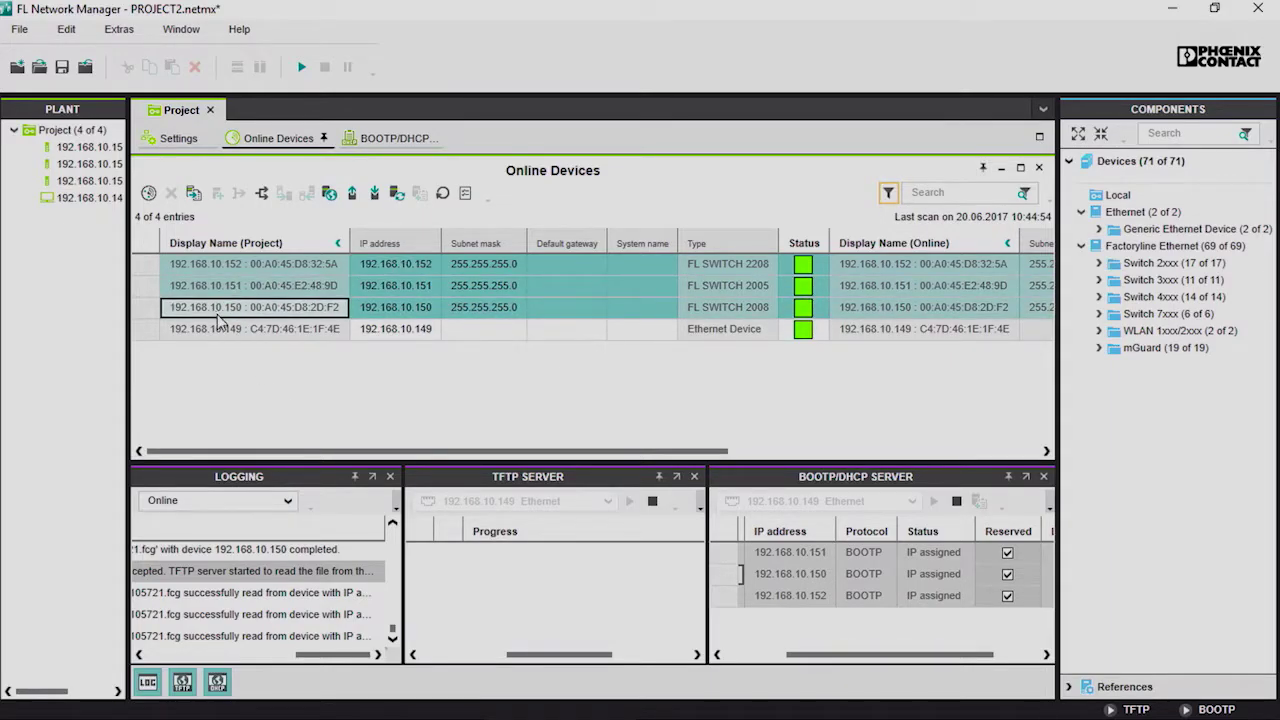
left_click(375, 199)
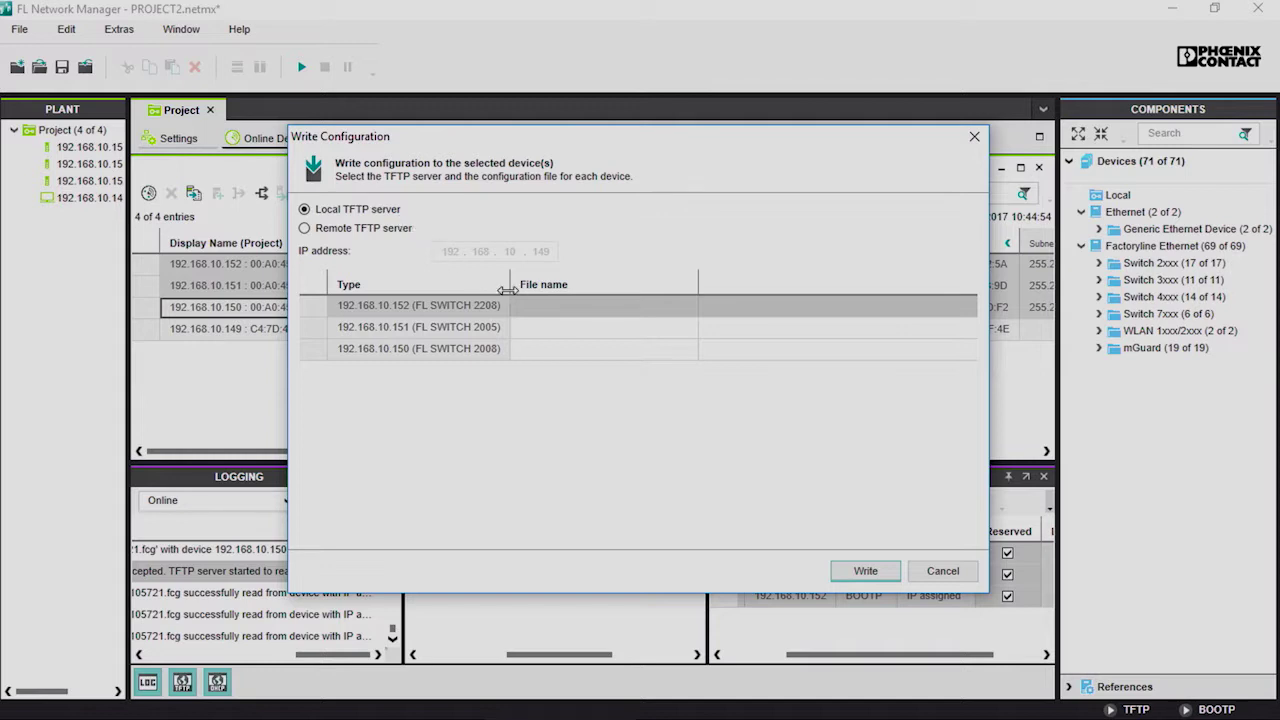
left_click(538, 312)
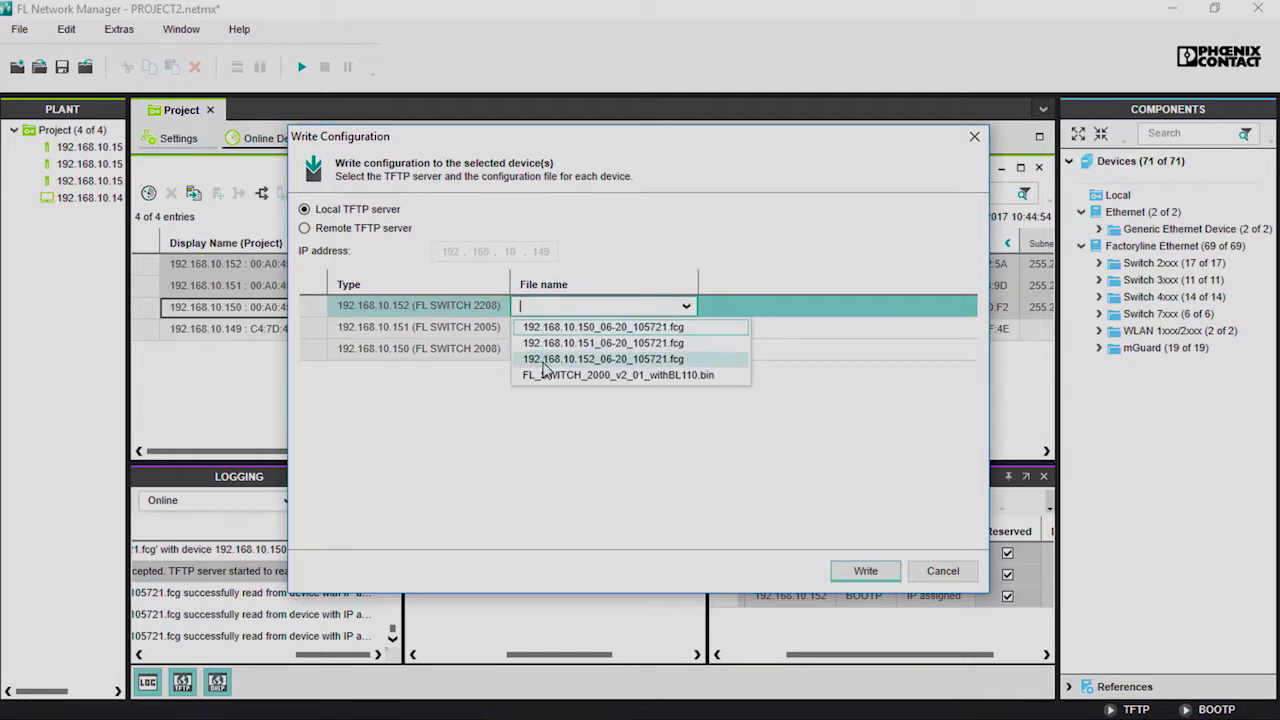
left_click(548, 358)
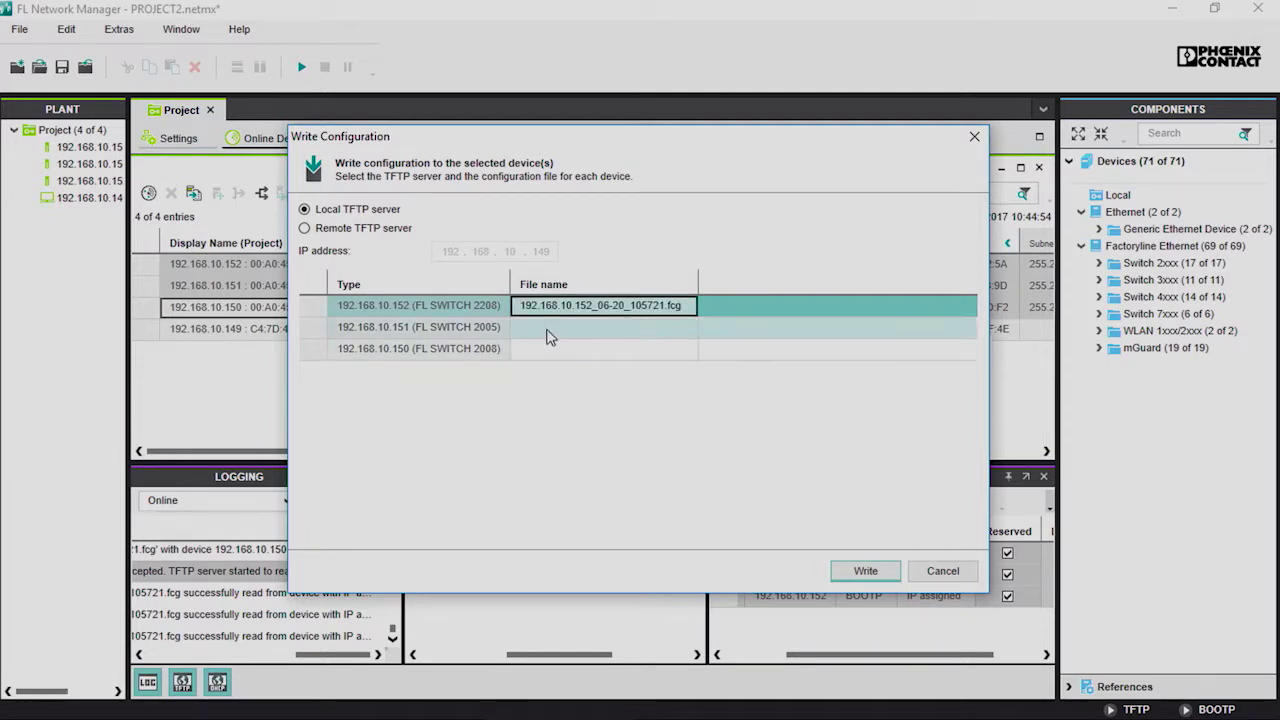
left_click(548, 330)
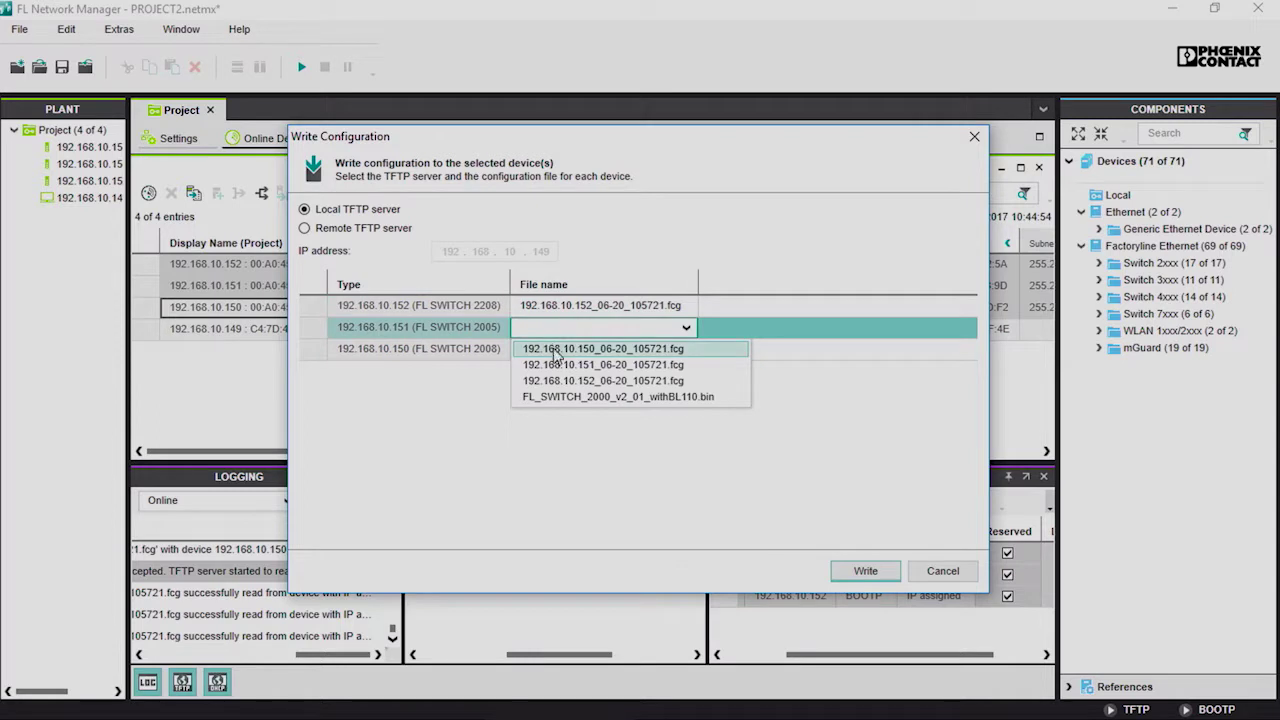
left_click(556, 360)
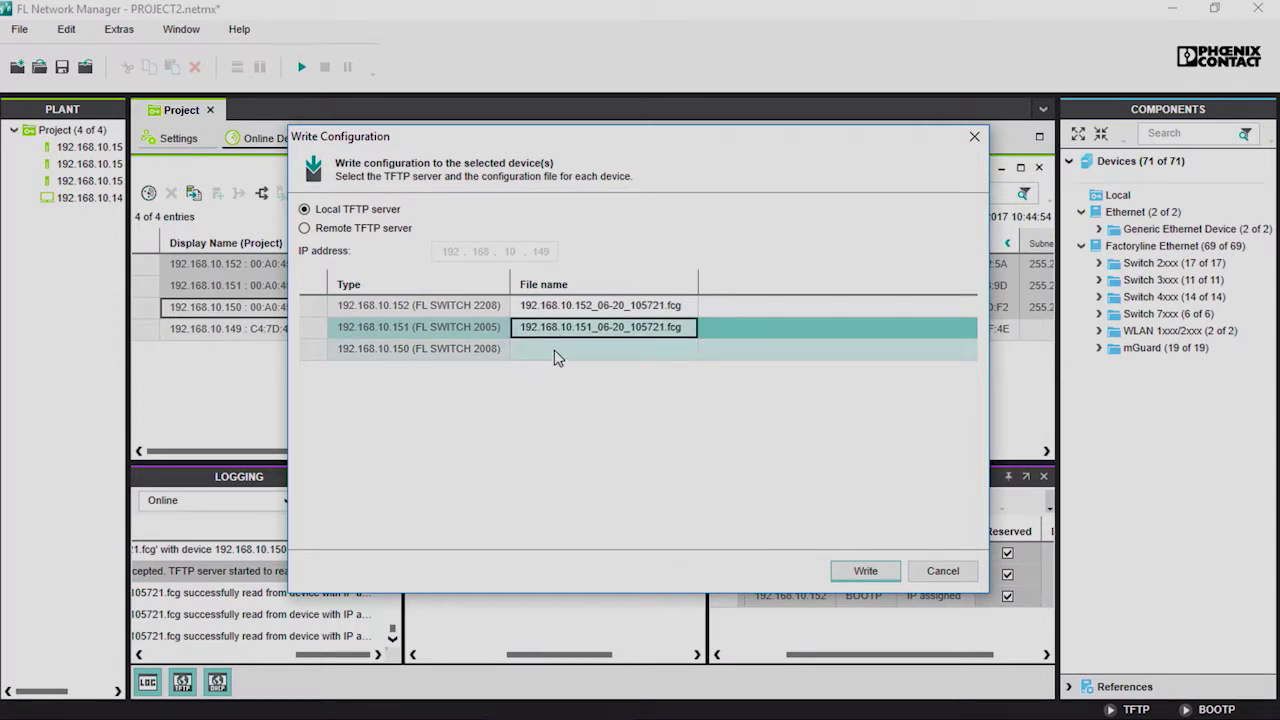
left_click(555, 354)
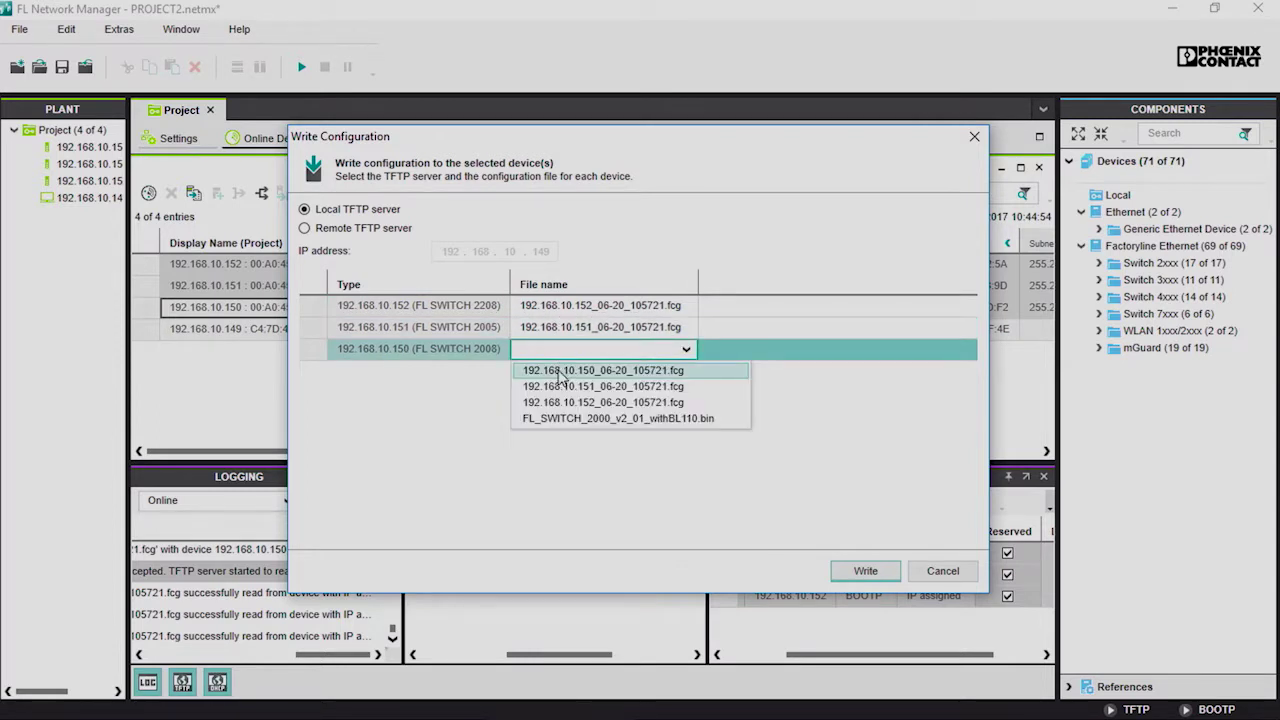
left_click(563, 371)
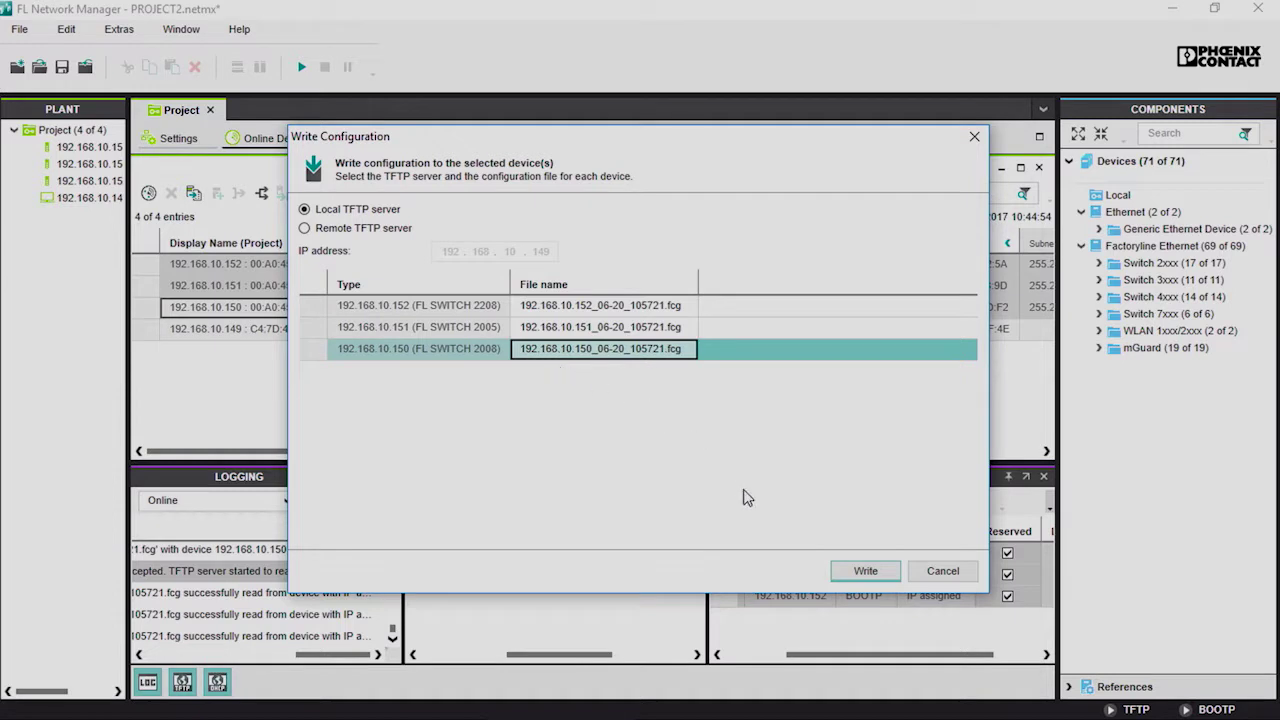
left_click(860, 576)
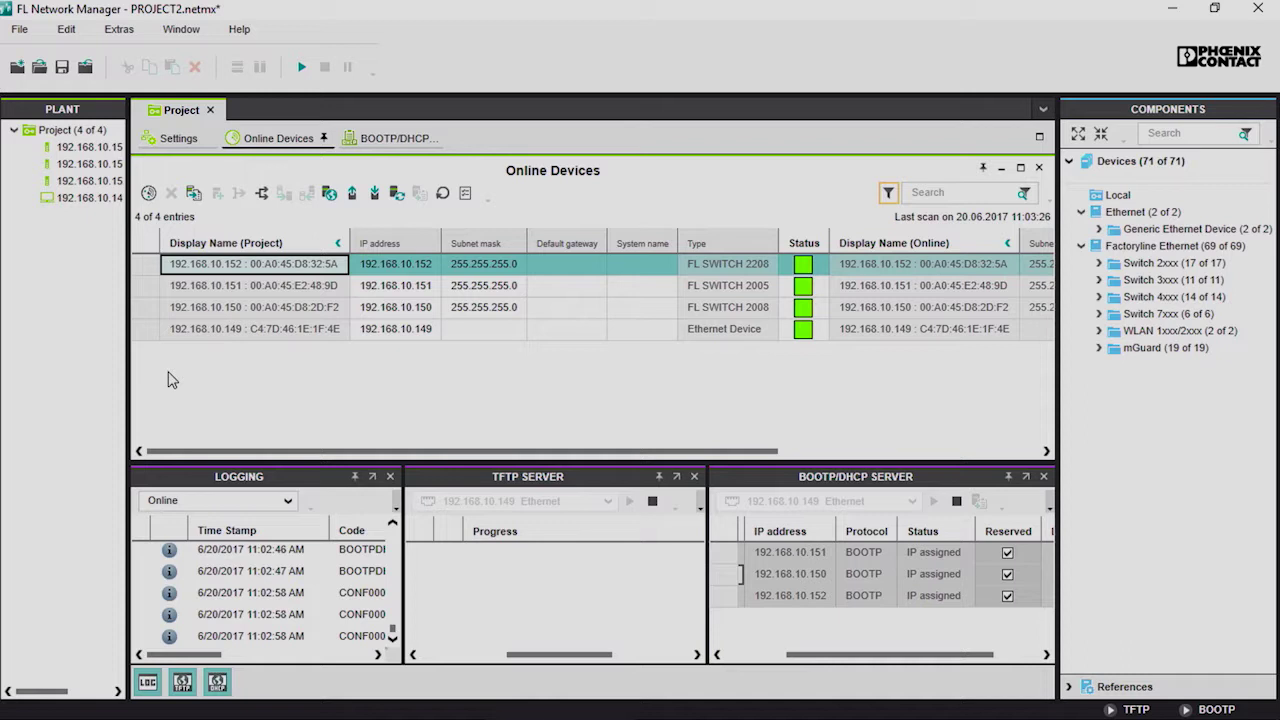
Step: Assign FL_SWITCH_2000_v2_01_withBL110.bin to the FL SWITCH 2208, 2005 and 2008 rows for firmware update
left_click(198, 287, "ctrl")
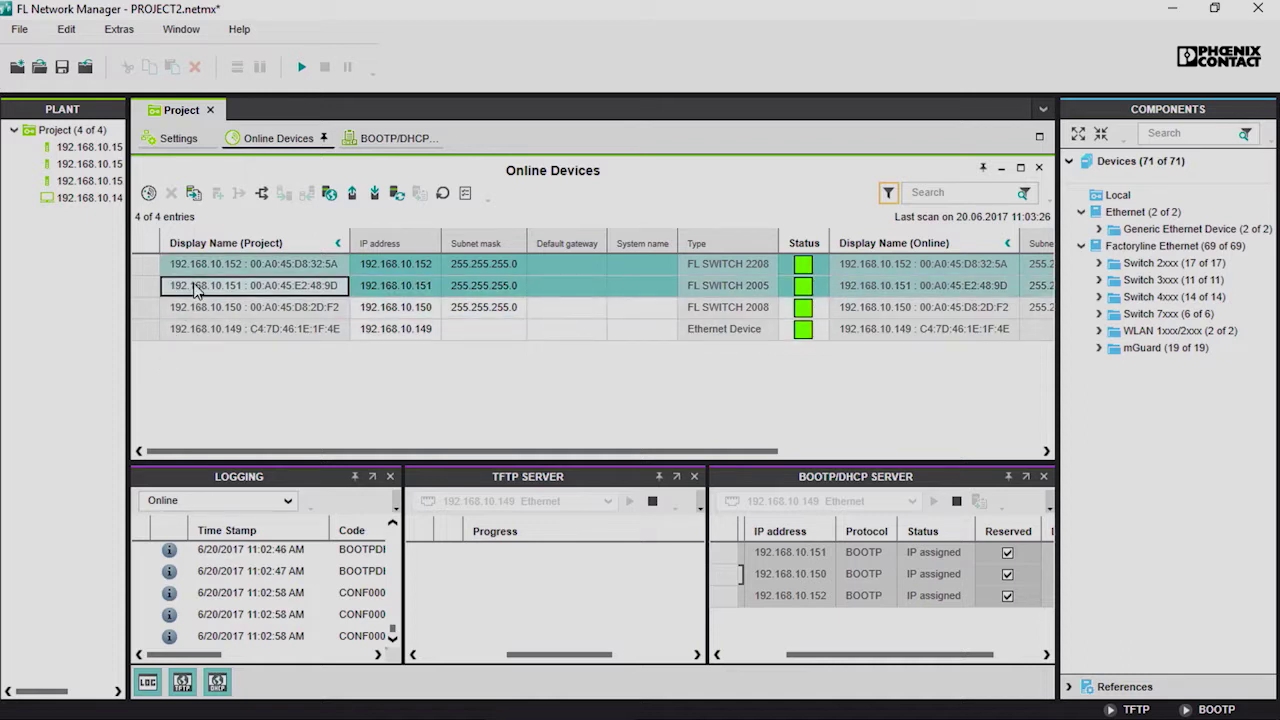
left_click(205, 315, "ctrl")
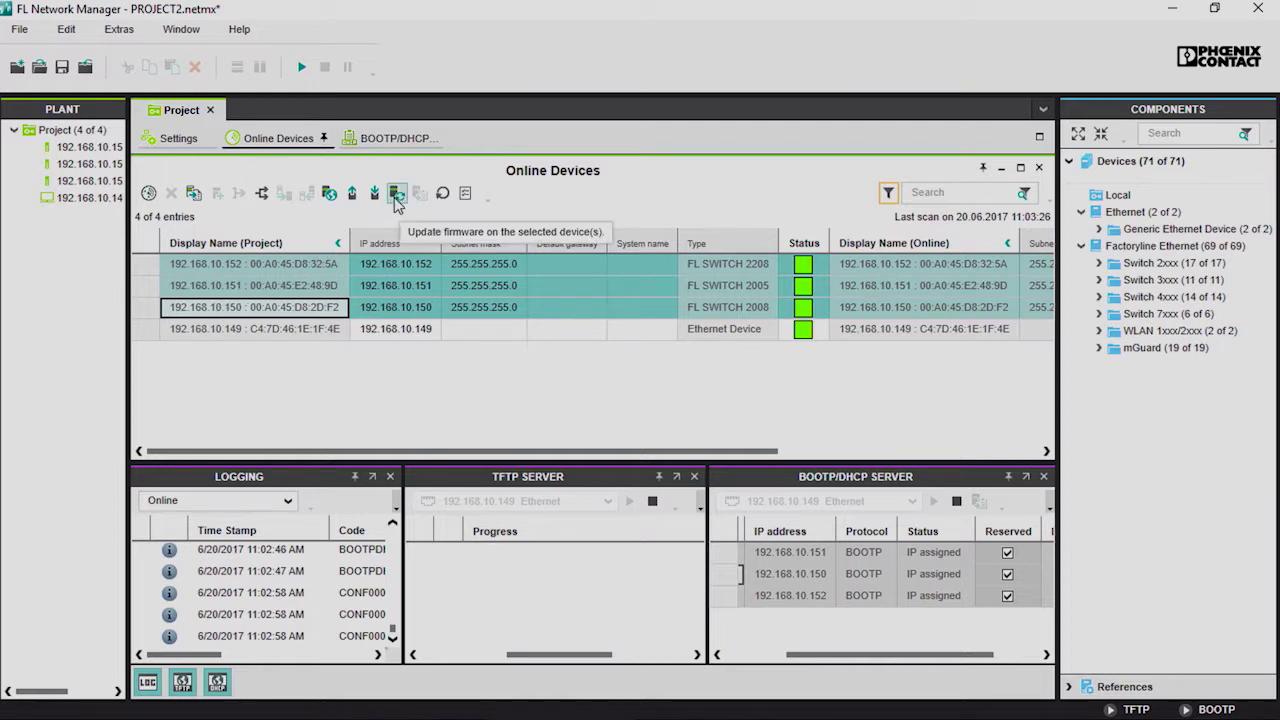
left_click(397, 194)
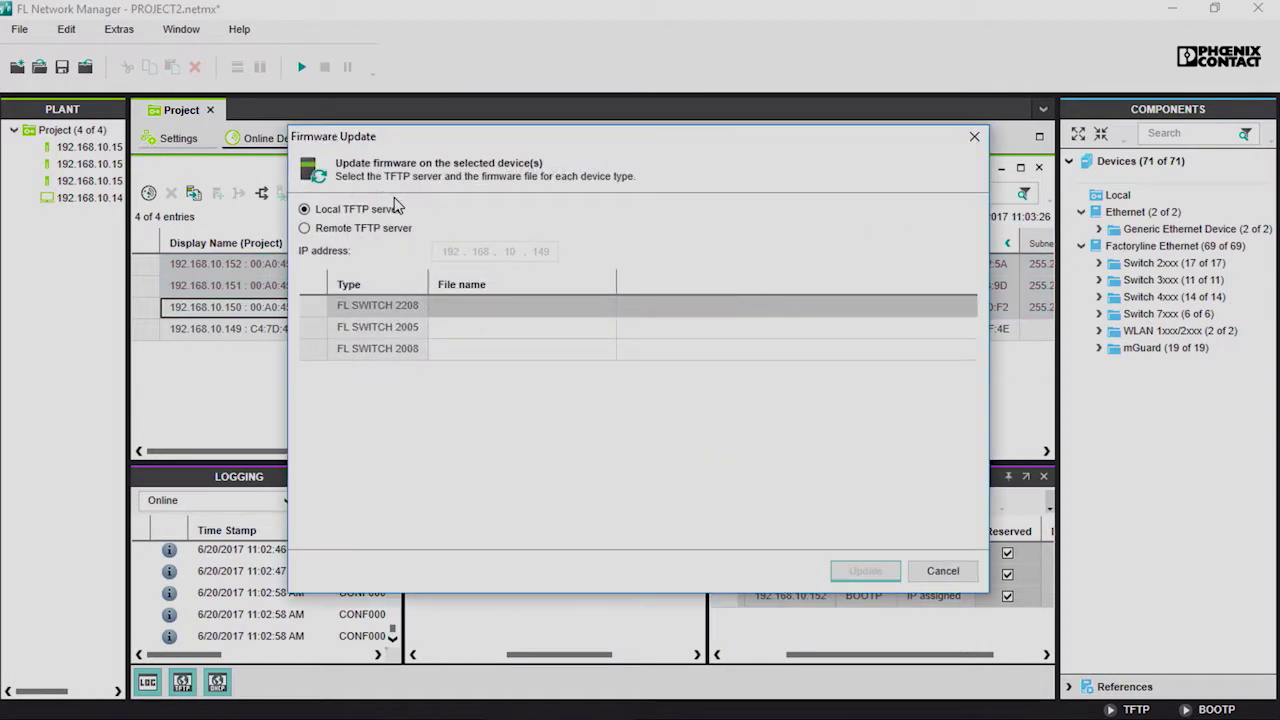
left_click(472, 310)
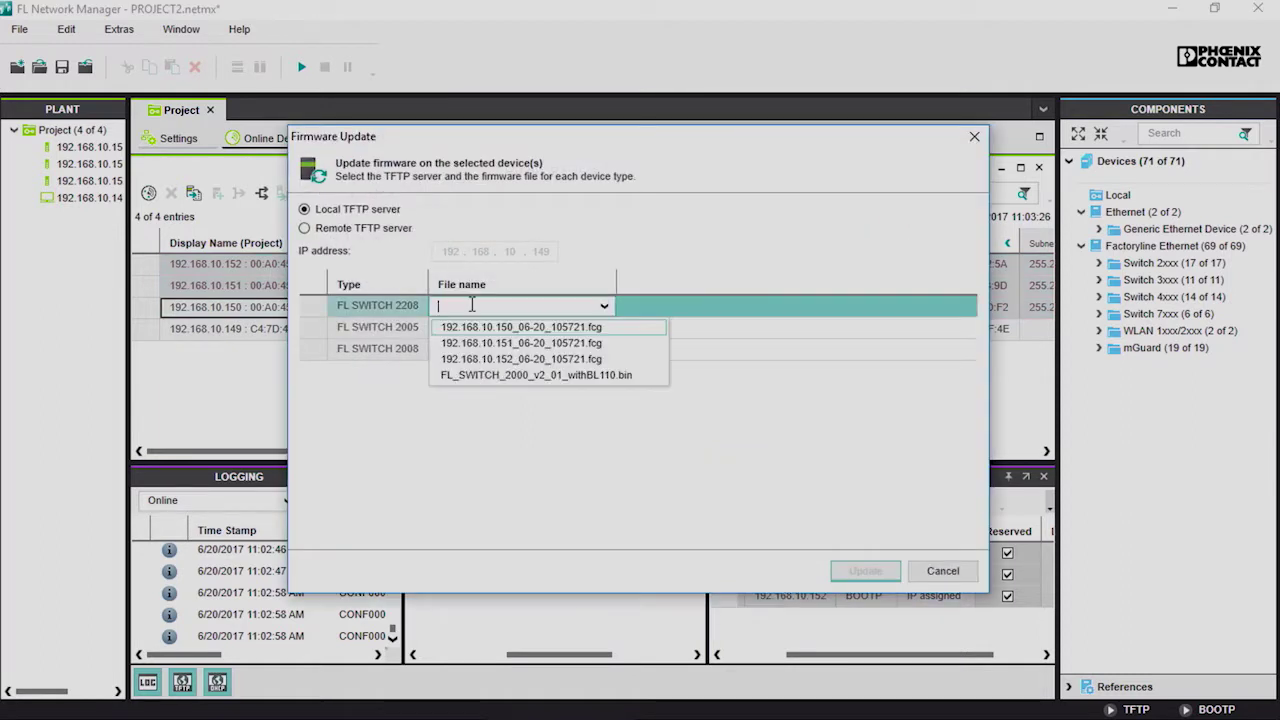
left_click(496, 376)
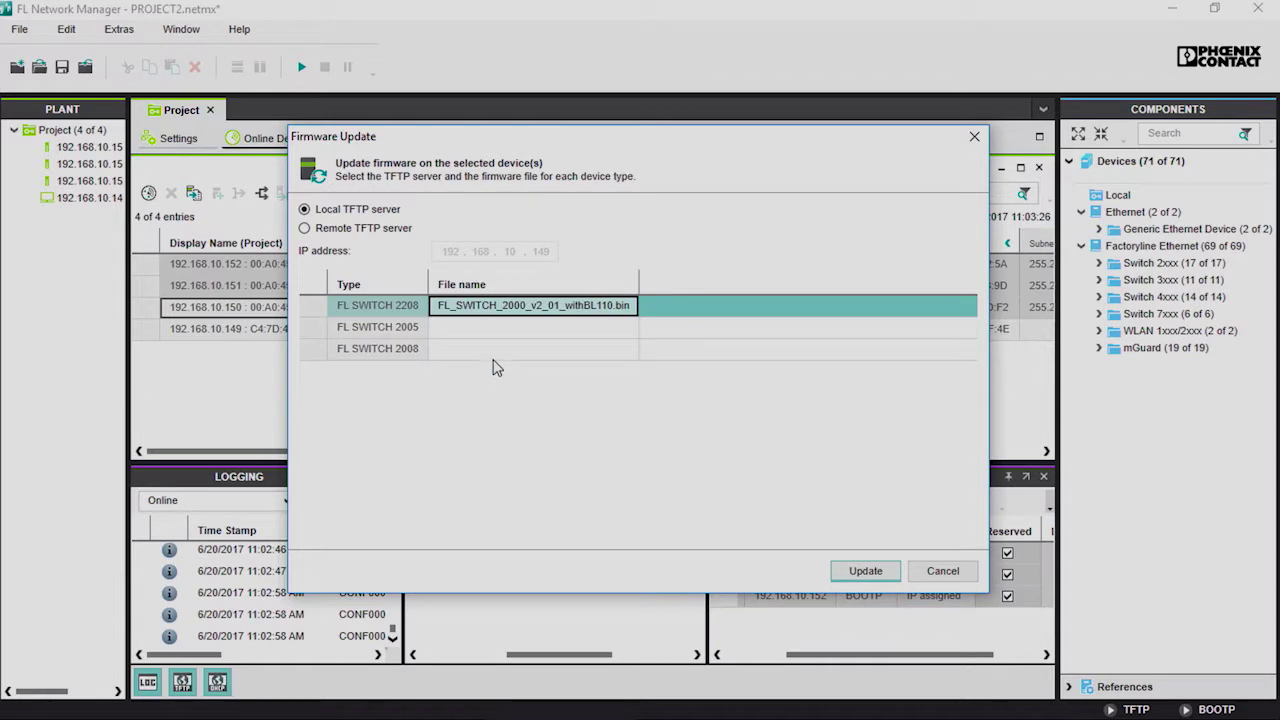
left_click(481, 334)
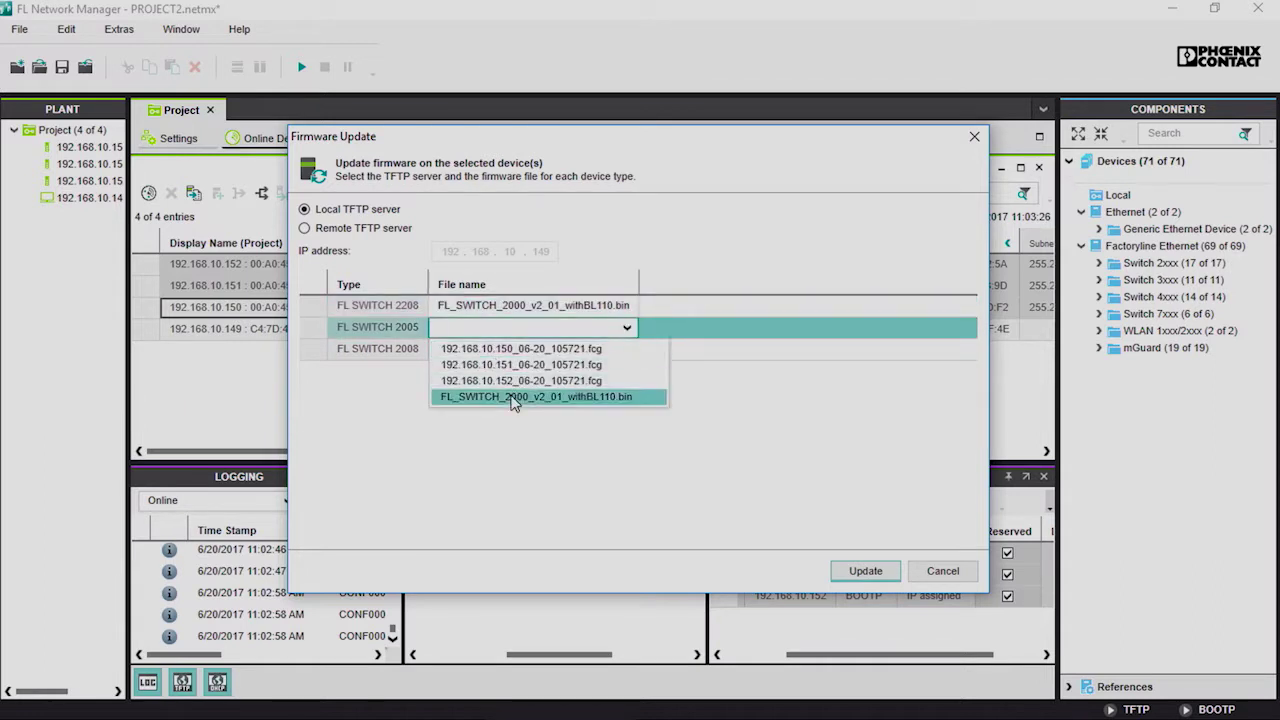
left_click(508, 397)
left_click(500, 350)
left_click(500, 350)
left_click(528, 420)
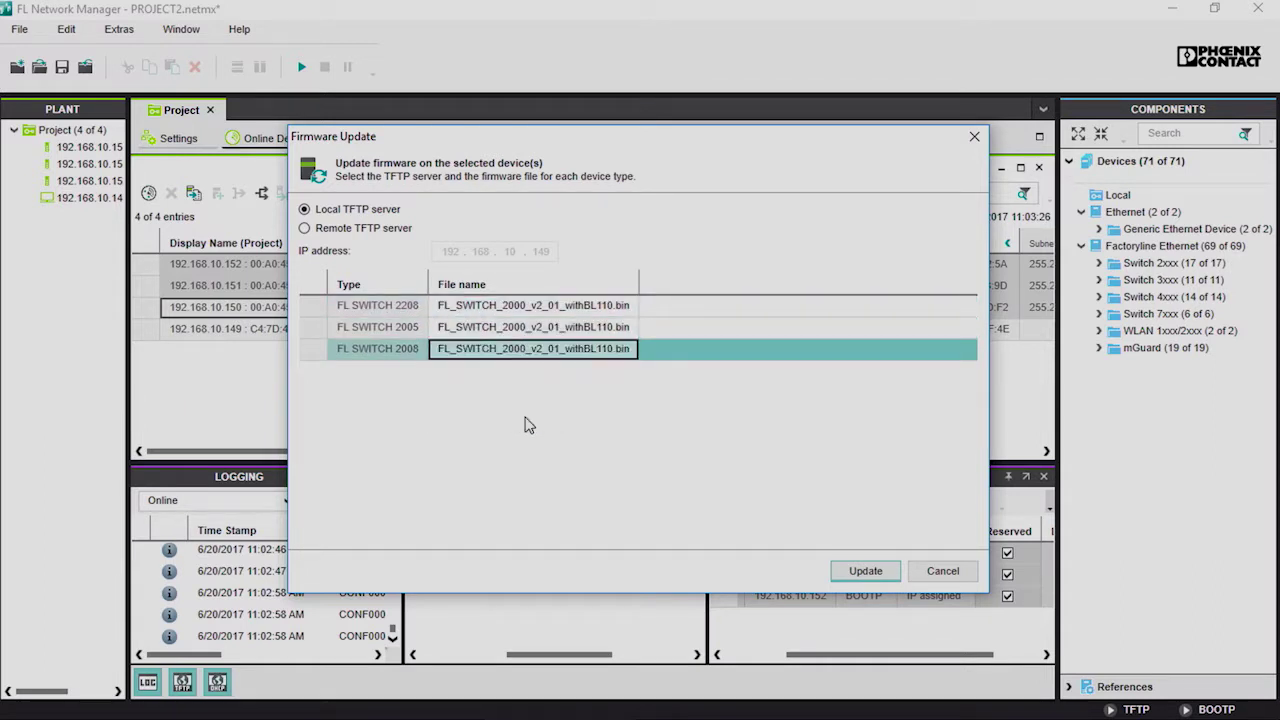
Step: Start the v2.01 firmware update on all three switches
left_click(858, 571)
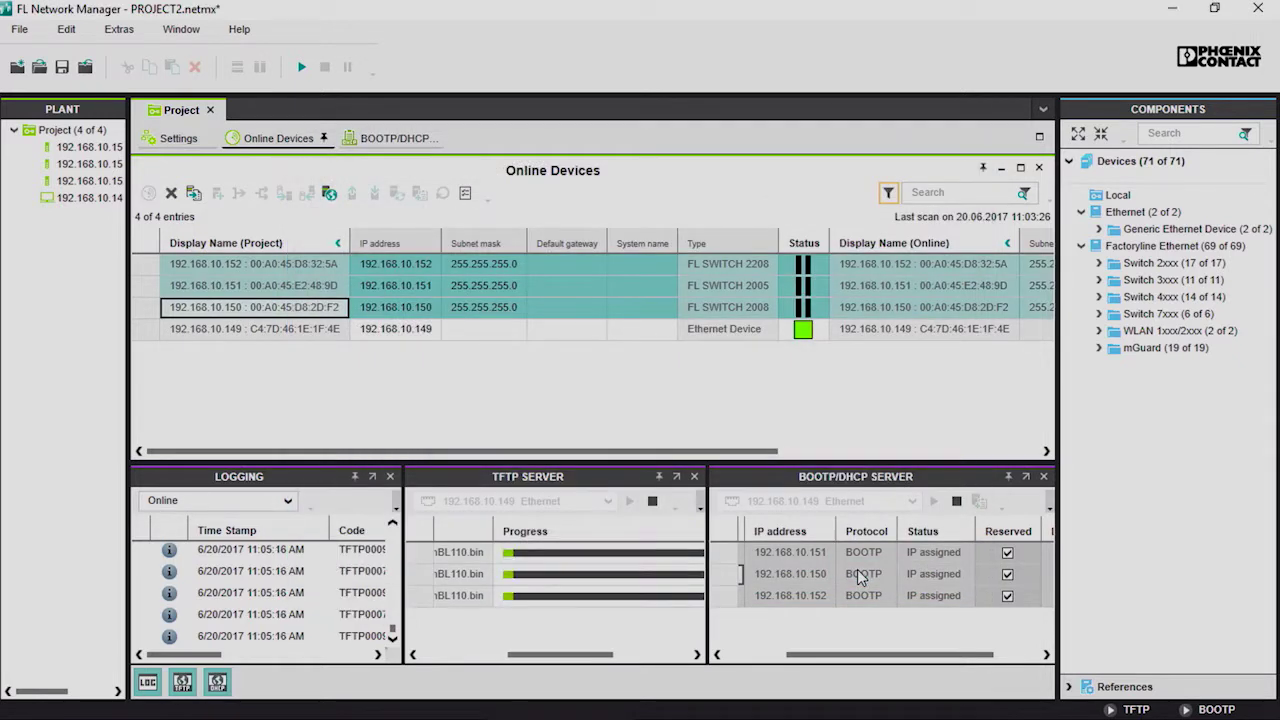